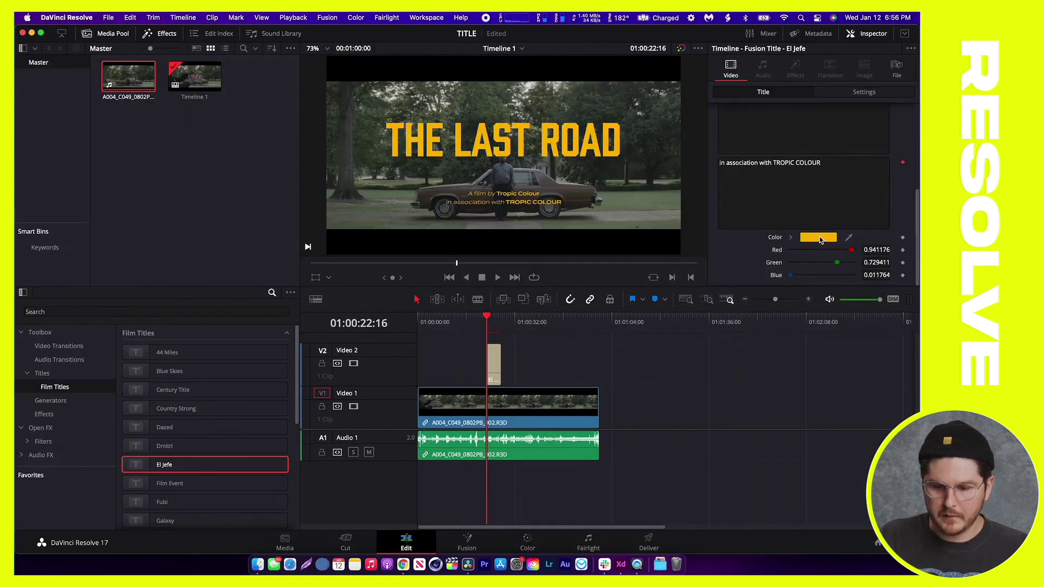
Step: Change the El Jefe title's text colour to a deep, saturated red
{"action": "left_click", "coordinate": [750, 368]}
{"action": "left_click", "coordinate": [100, 451]}
{"action": "left_click_drag", "start_coordinate": [99, 451], "coordinate": [124, 447]}
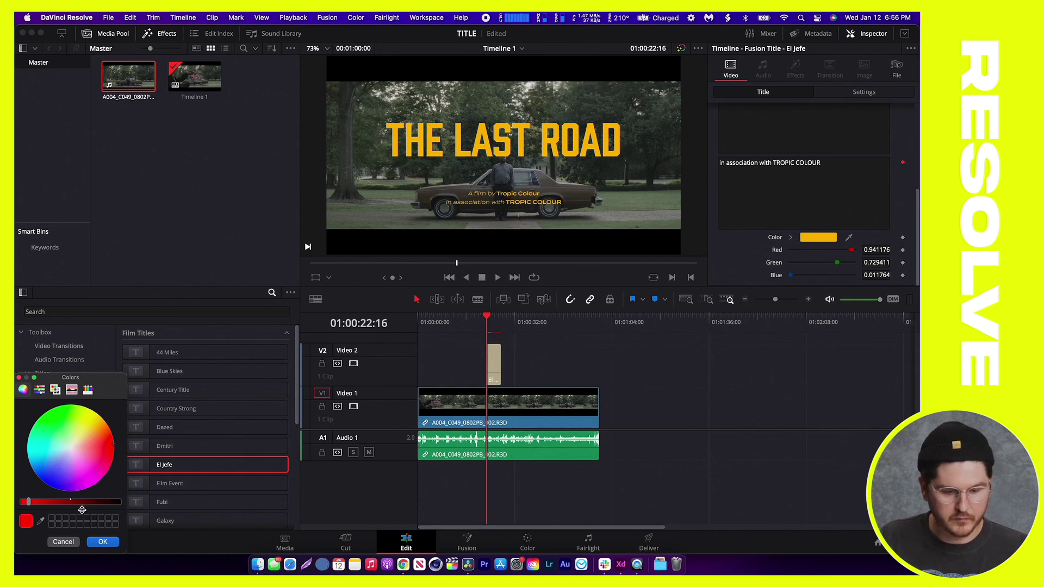
{"action": "left_click", "coordinate": [108, 539]}
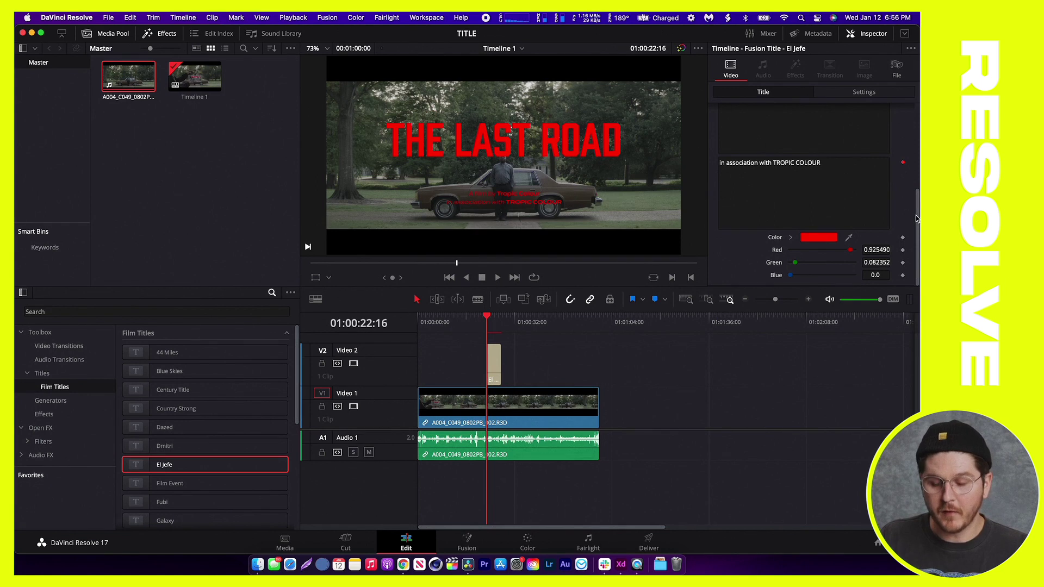
Step: Check the title's Settings tab, then switch the El Jefe title off and back on
{"action": "scroll", "coordinate": [843, 190], "scroll_direction": "up", "scroll_amount": 5}
{"action": "left_click", "coordinate": [829, 130]}
{"action": "left_click", "coordinate": [803, 131]}
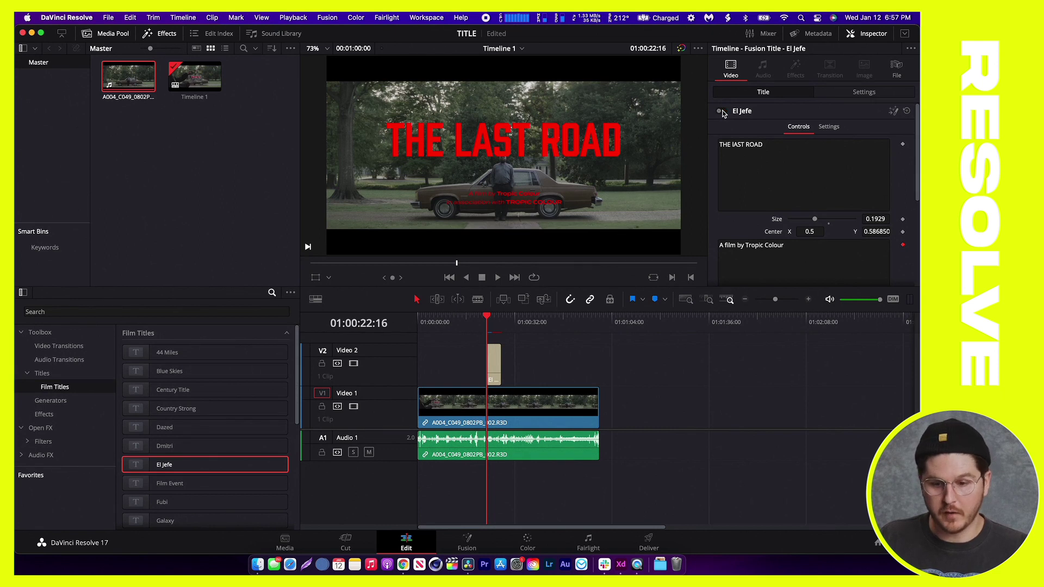
{"action": "left_click", "coordinate": [721, 111]}
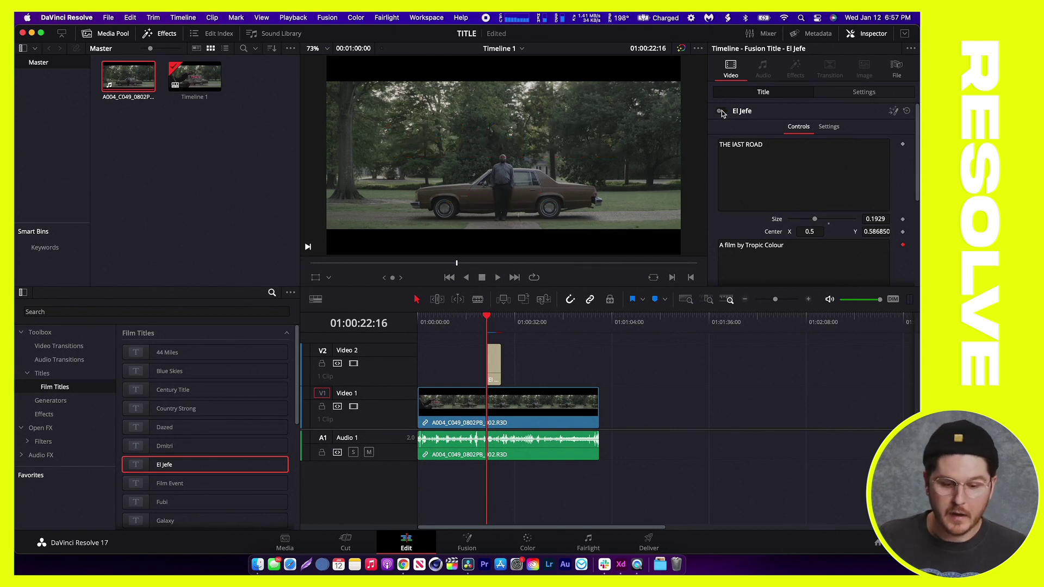
{"action": "left_click", "coordinate": [721, 112]}
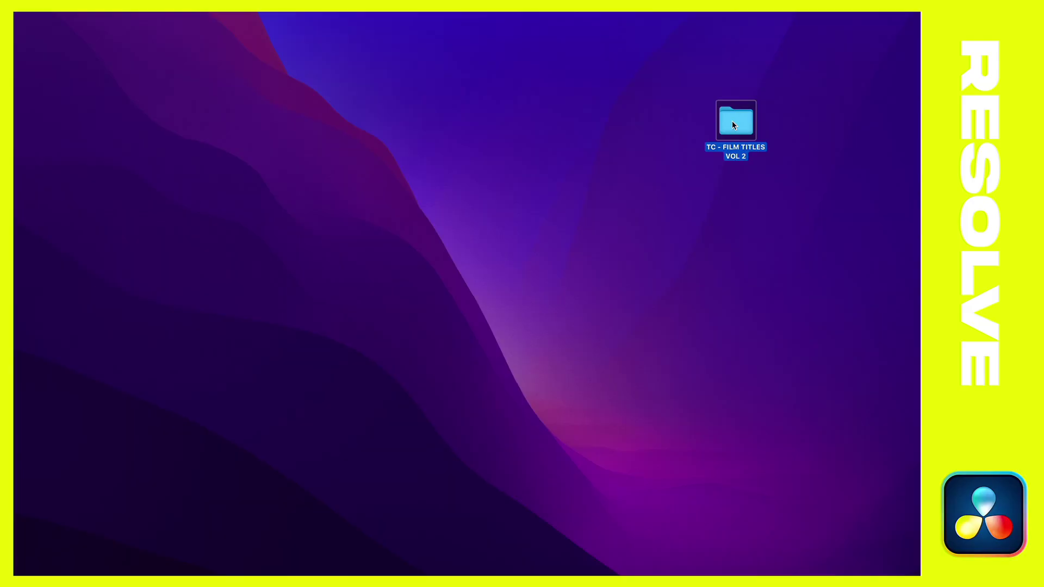
Step: Open TC - FILM TITLES VOL 2 > DAVINCI in an enlarged window and browse its PNG images
{"action": "double_click", "coordinate": [732, 122]}
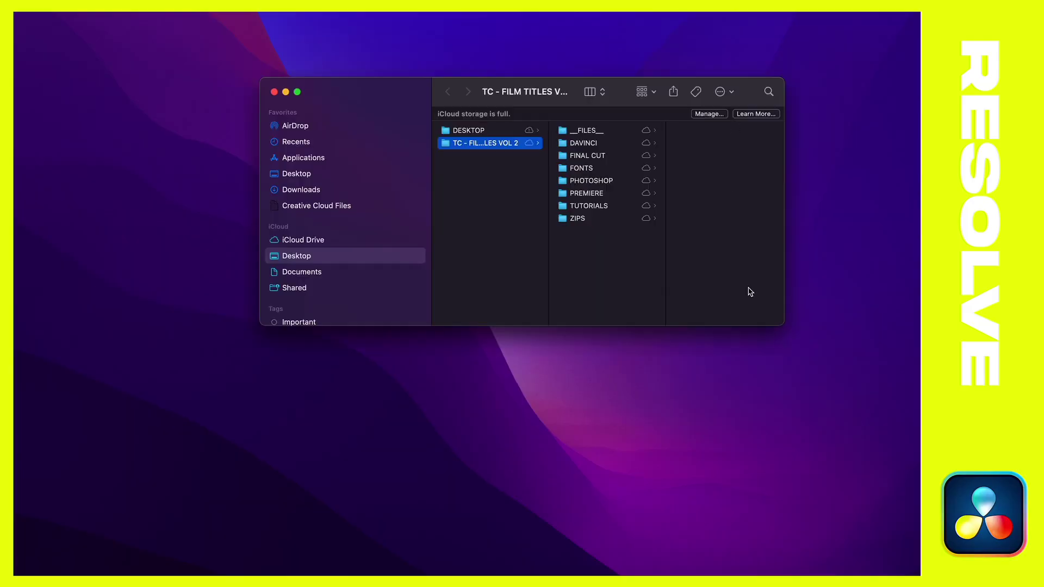
{"action": "left_click_drag", "start_coordinate": [780, 322], "coordinate": [885, 487]}
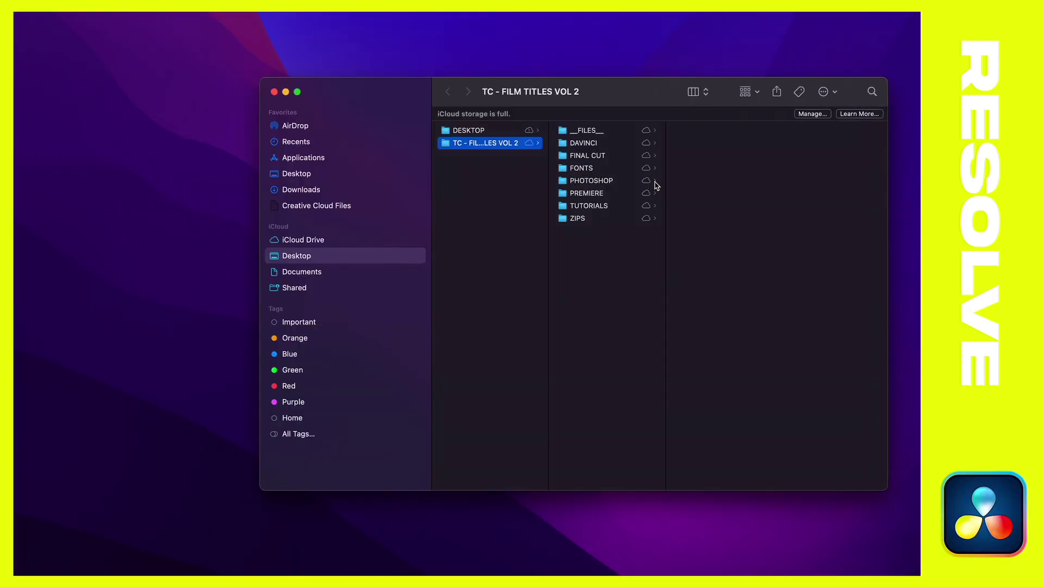
{"action": "left_click", "coordinate": [613, 147]}
{"action": "left_click", "coordinate": [707, 130]}
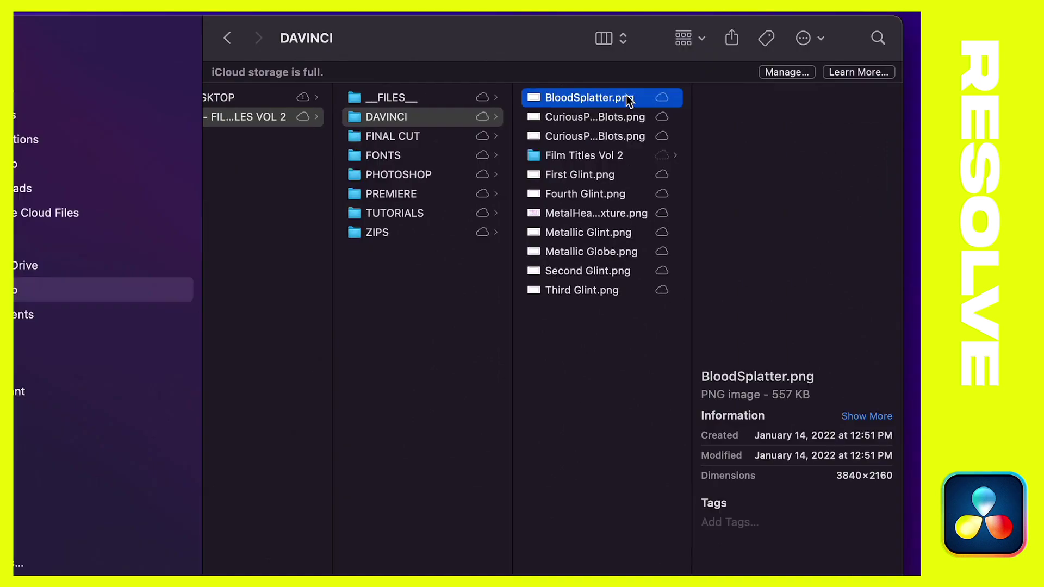
{"action": "left_click", "coordinate": [722, 156], "text": "shift"}
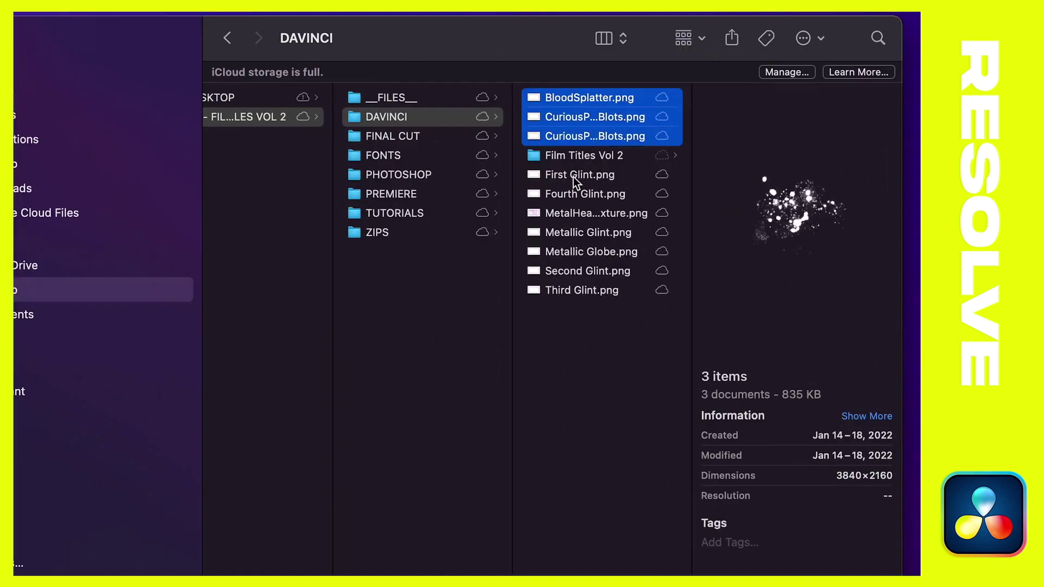
{"action": "left_click", "coordinate": [573, 178]}
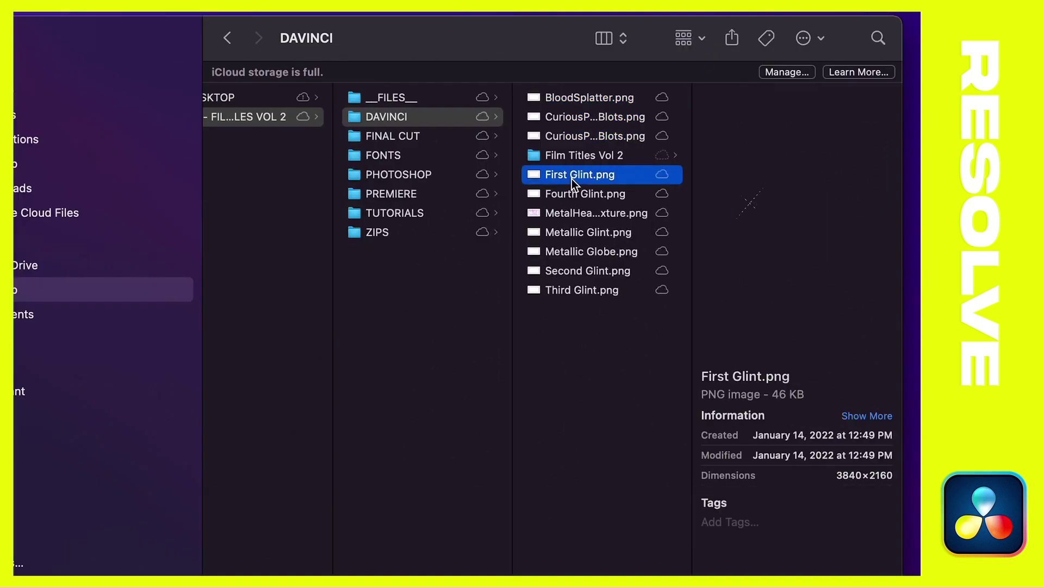
{"action": "left_click", "coordinate": [582, 296], "text": "shift"}
{"action": "left_click", "coordinate": [592, 358]}
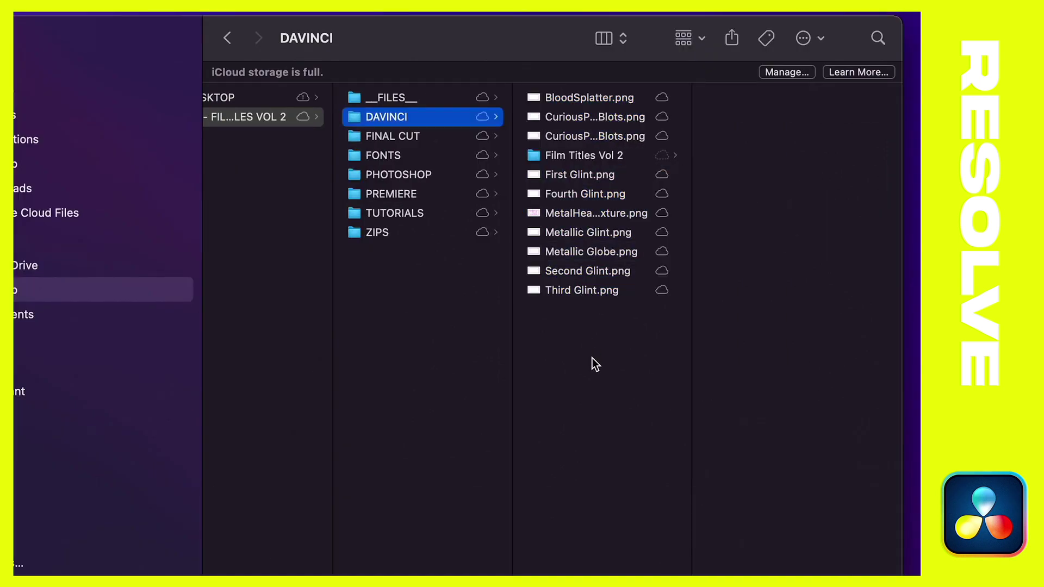
Step: Select the 21 .setting files in Film Titles Vol 2, then the glint, texture and blot PNGs in DAVINCI
{"action": "left_click", "coordinate": [599, 155]}
{"action": "left_click_drag", "start_coordinate": [778, 526], "coordinate": [774, 100]}
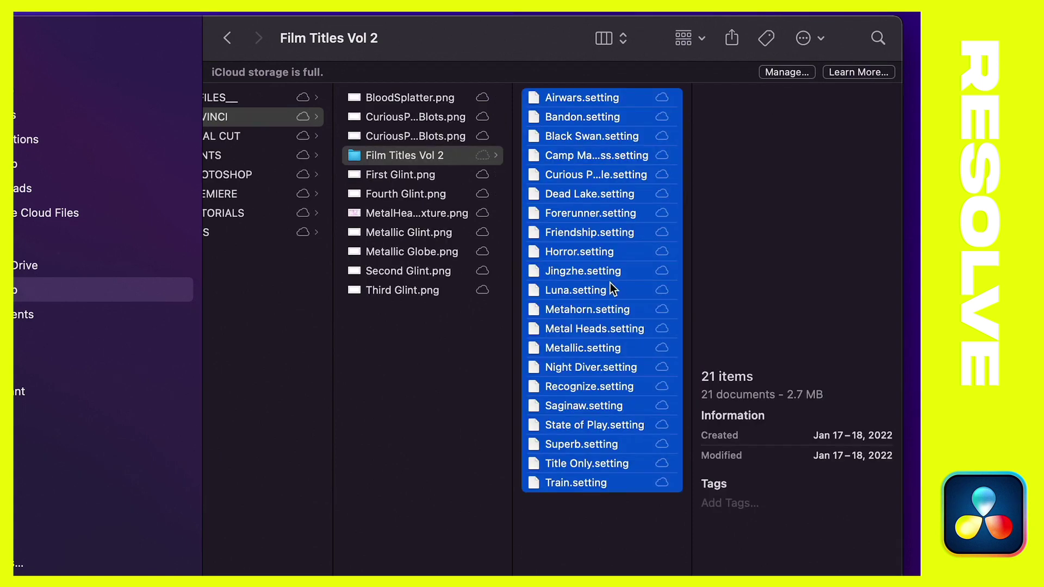
{"action": "left_click", "coordinate": [415, 355]}
{"action": "left_click_drag", "start_coordinate": [426, 341], "coordinate": [445, 180]}
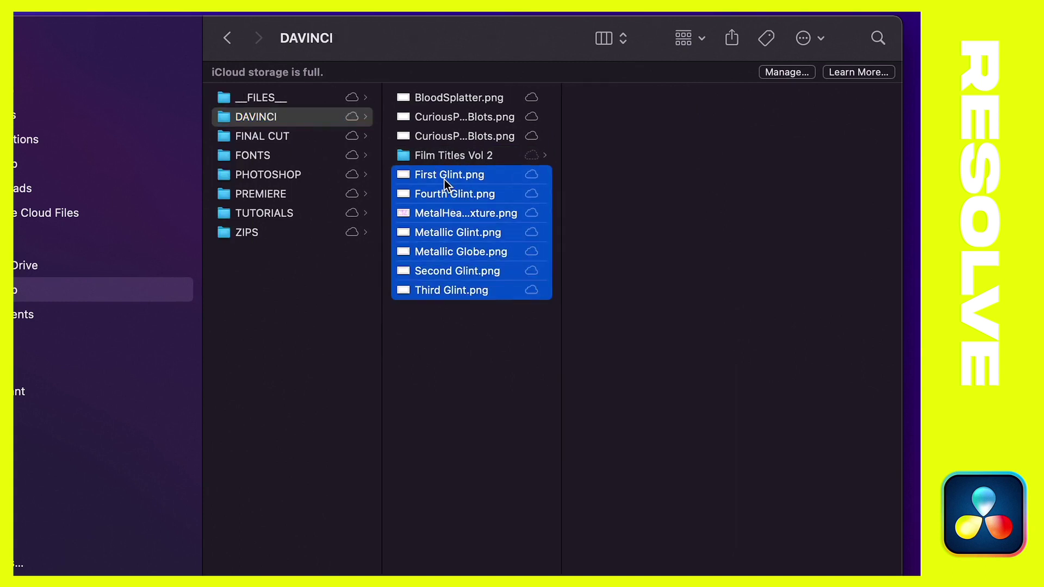
{"action": "left_click", "coordinate": [466, 137]}
{"action": "left_click", "coordinate": [475, 100], "text": "shift"}
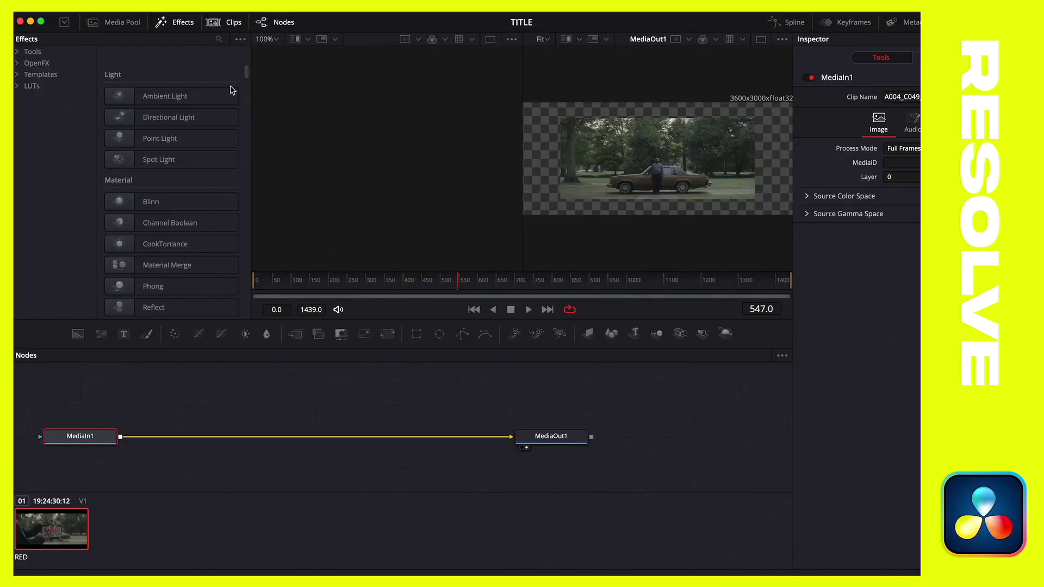
Step: Expand Effects Templates > Edit > Titles and use Show Folder on the Titles folder
{"action": "left_click", "coordinate": [191, 25]}
{"action": "left_click", "coordinate": [191, 26]}
{"action": "left_click", "coordinate": [18, 76]}
{"action": "left_click", "coordinate": [41, 87]}
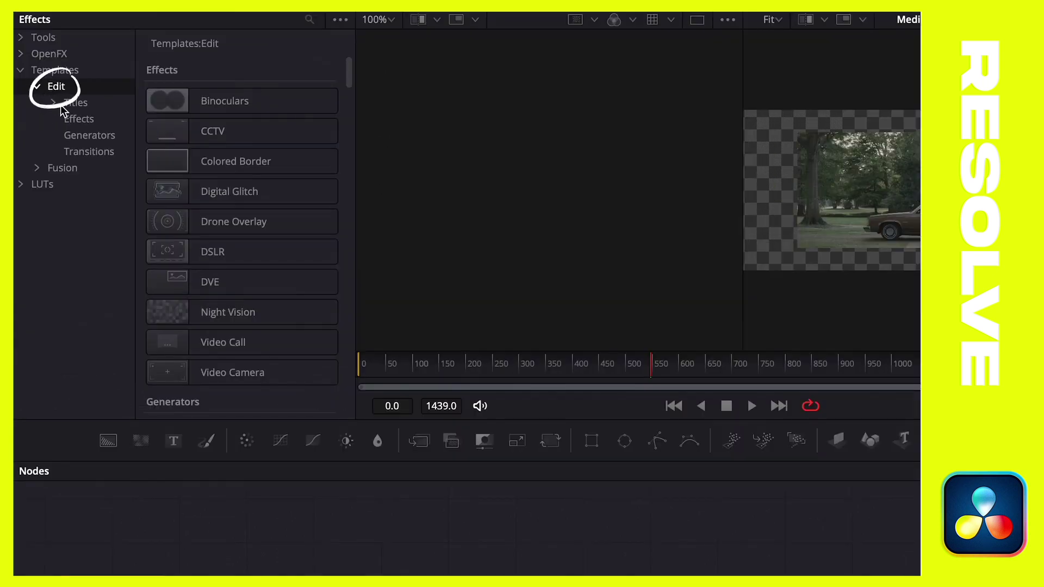
{"action": "left_click", "coordinate": [55, 103]}
{"action": "left_click", "coordinate": [101, 121]}
{"action": "left_click", "coordinate": [69, 105]}
{"action": "right_click", "coordinate": [80, 106]}
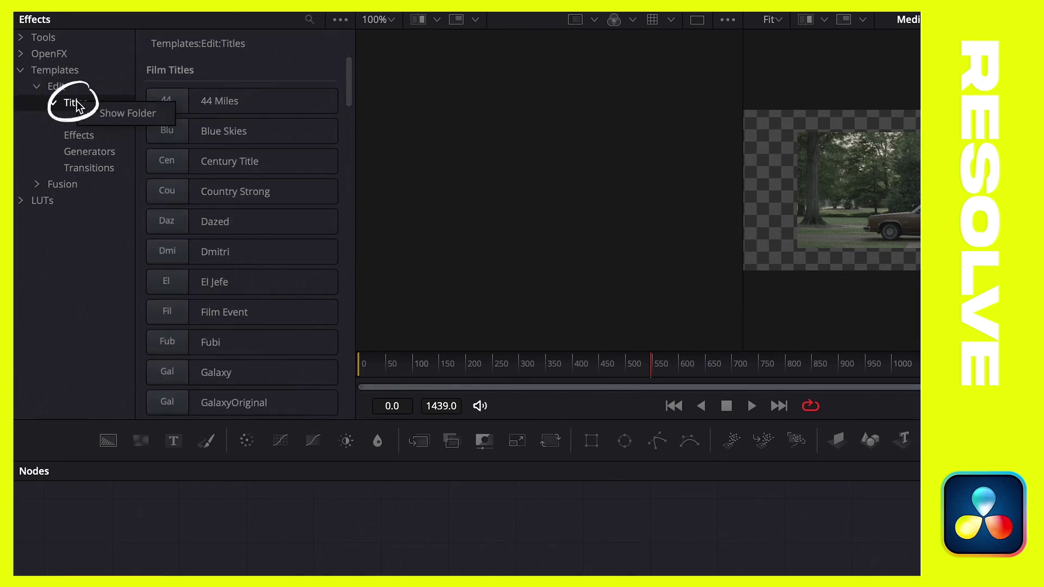
{"action": "left_click", "coordinate": [117, 115]}
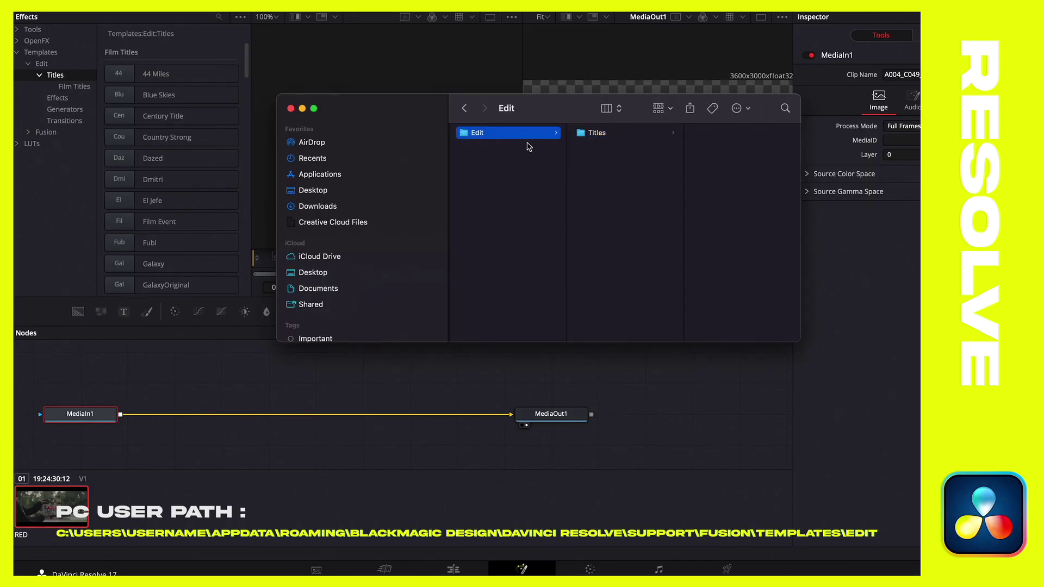
Step: Create a new folder named 'Film Titles Vol 2' inside Templates > Edit > Titles
{"action": "left_click_drag", "start_coordinate": [795, 339], "coordinate": [919, 547]}
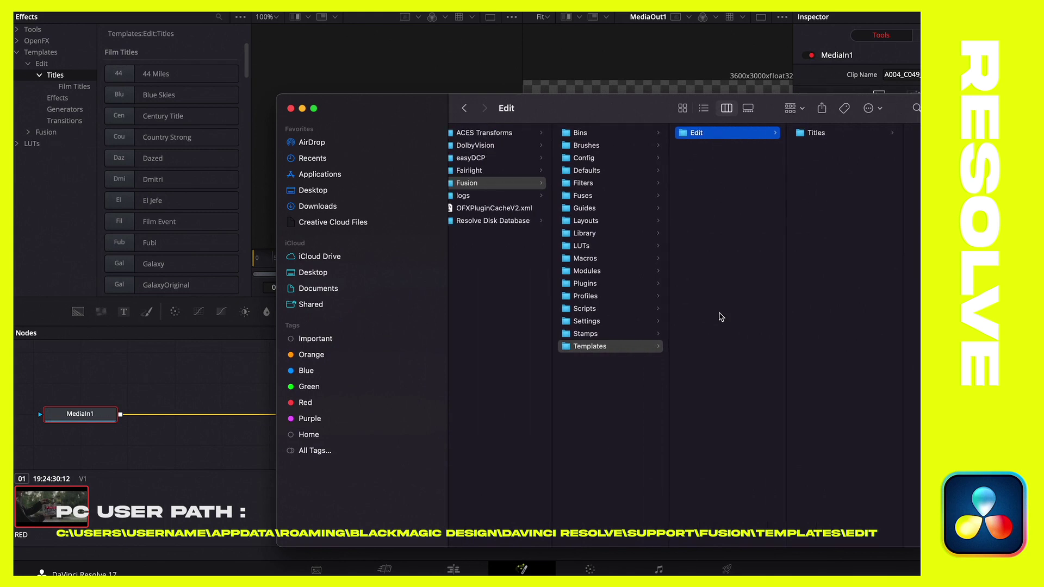
{"action": "scroll", "coordinate": [571, 258], "scroll_direction": "left", "scroll_amount": 6}
{"action": "scroll", "coordinate": [572, 258], "scroll_direction": "left", "scroll_amount": 8}
{"action": "scroll", "coordinate": [576, 253], "scroll_direction": "left", "scroll_amount": 8}
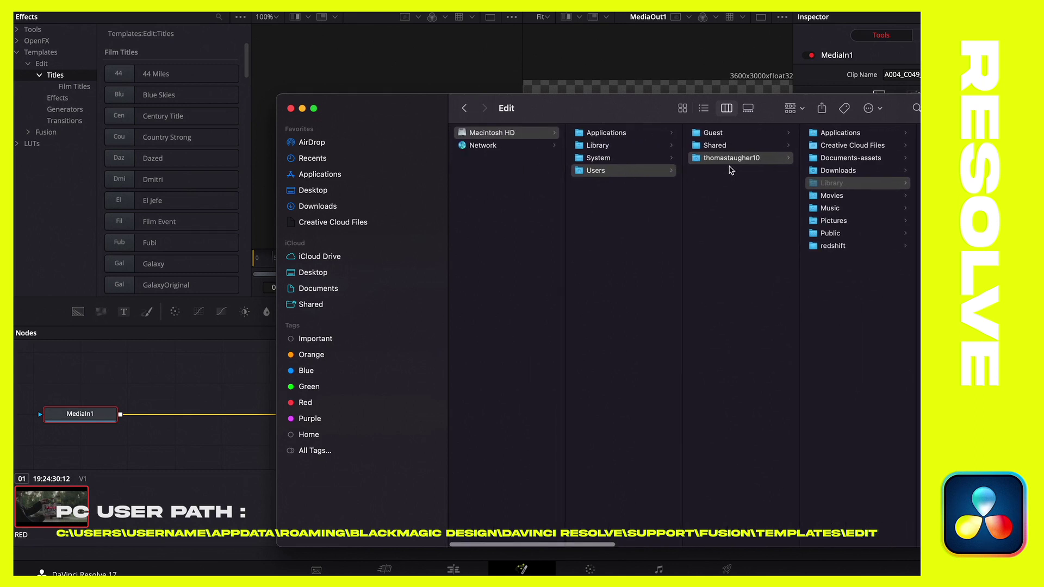
{"action": "scroll", "coordinate": [832, 369], "scroll_direction": "right", "scroll_amount": 5}
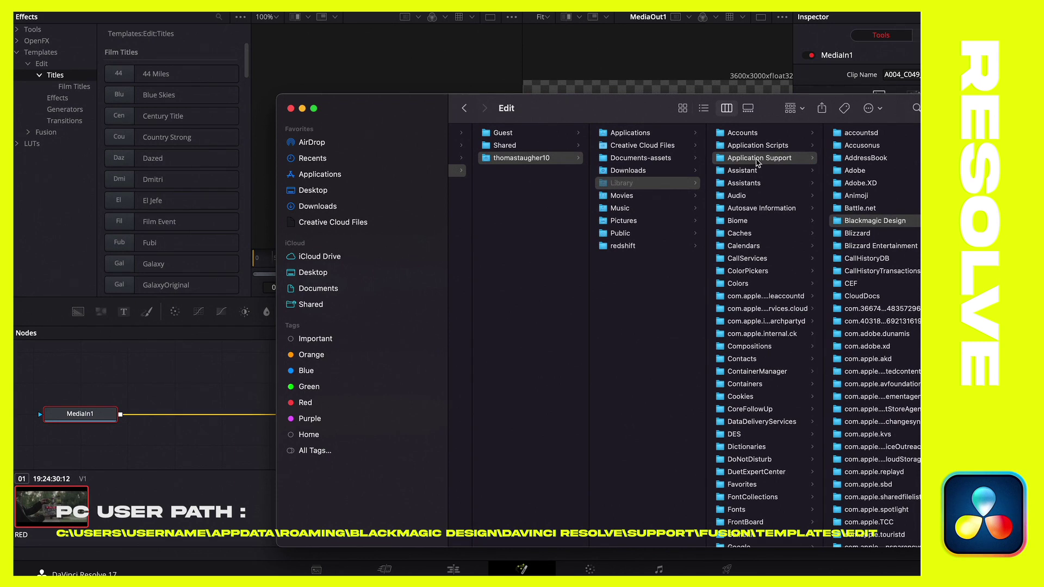
{"action": "scroll", "coordinate": [756, 162], "scroll_direction": "right", "scroll_amount": 4}
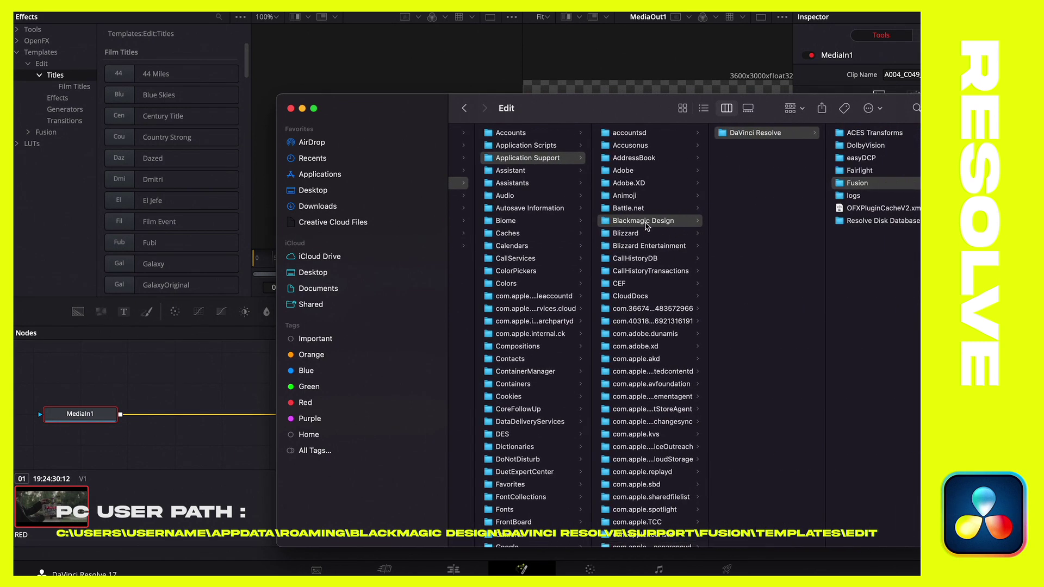
{"action": "scroll", "coordinate": [784, 151], "scroll_direction": "right", "scroll_amount": 4}
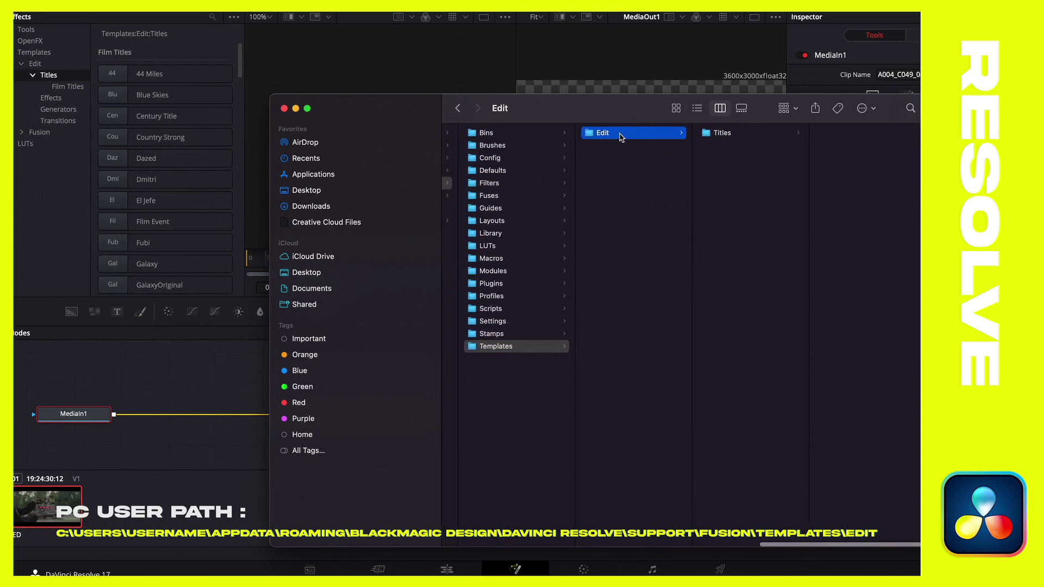
{"action": "left_click", "coordinate": [732, 135]}
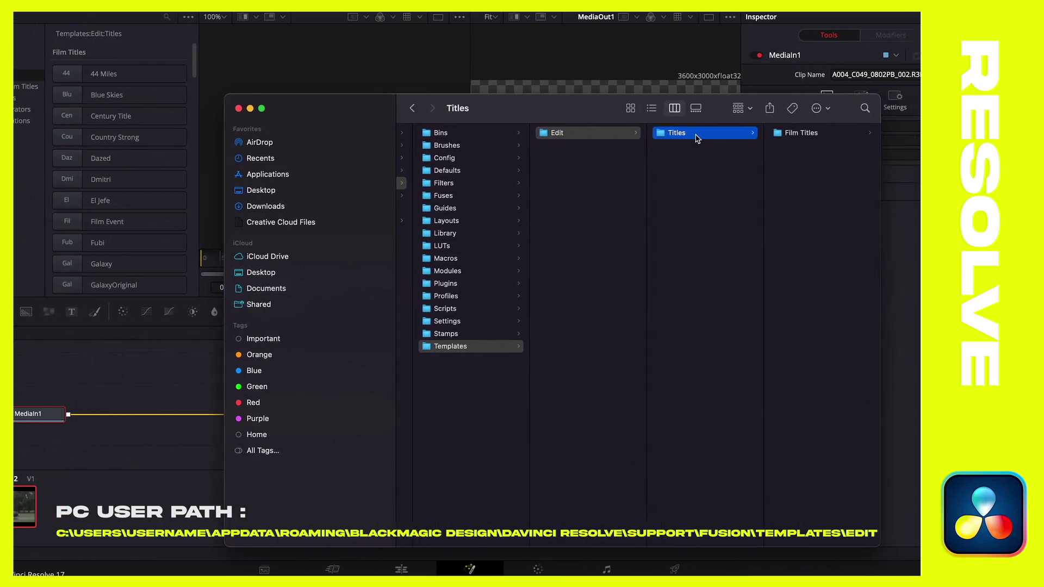
{"action": "right_click", "coordinate": [766, 166]}
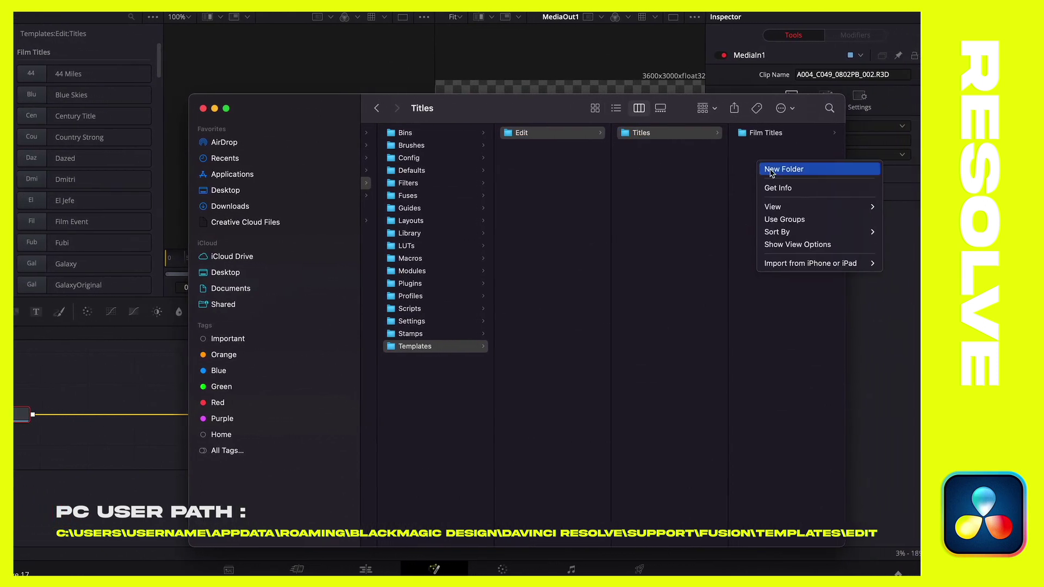
{"action": "left_click", "coordinate": [763, 169]}
{"action": "type", "text": "Film Tu"}
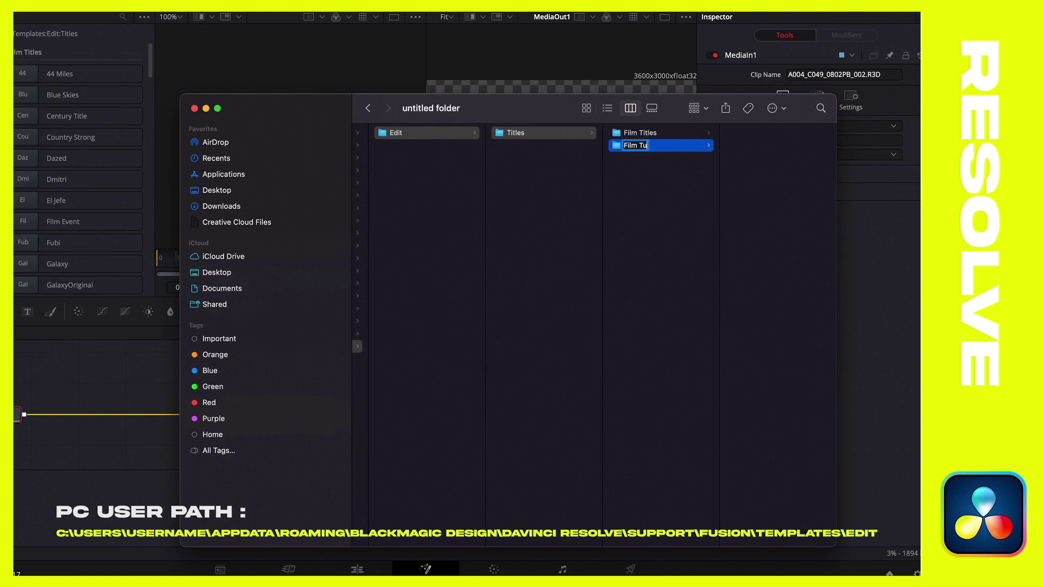
{"action": "key", "text": "BackSpace"}
{"action": "type", "text": "itles Vol 2"}
{"action": "key", "text": "Return"}
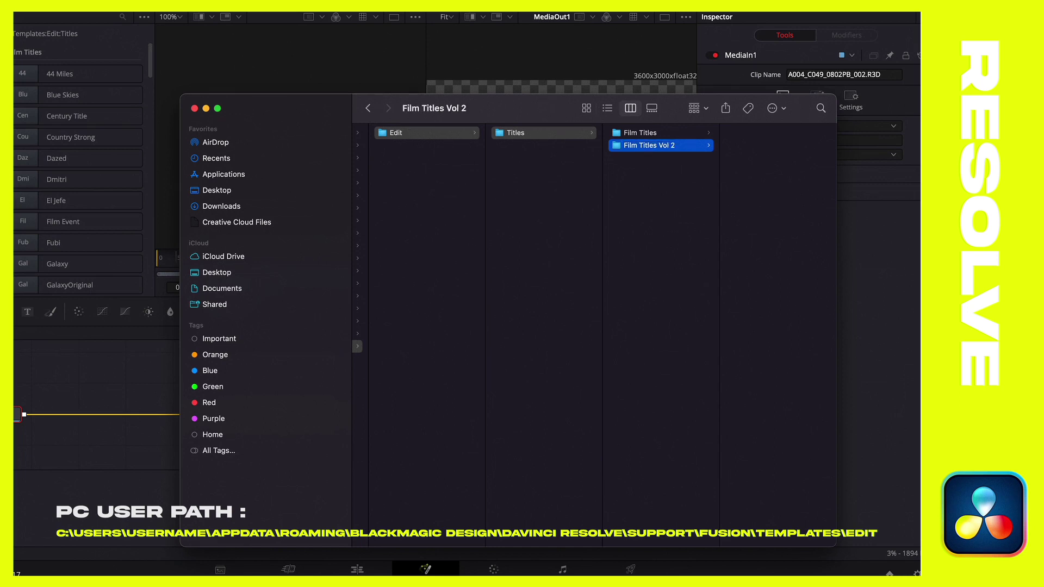
Step: Hide DaVinci Resolve and select the TC - FILM TITLES VOL 2 pack folder on the desktop
{"action": "left_click_drag", "start_coordinate": [565, 117], "coordinate": [488, 106]}
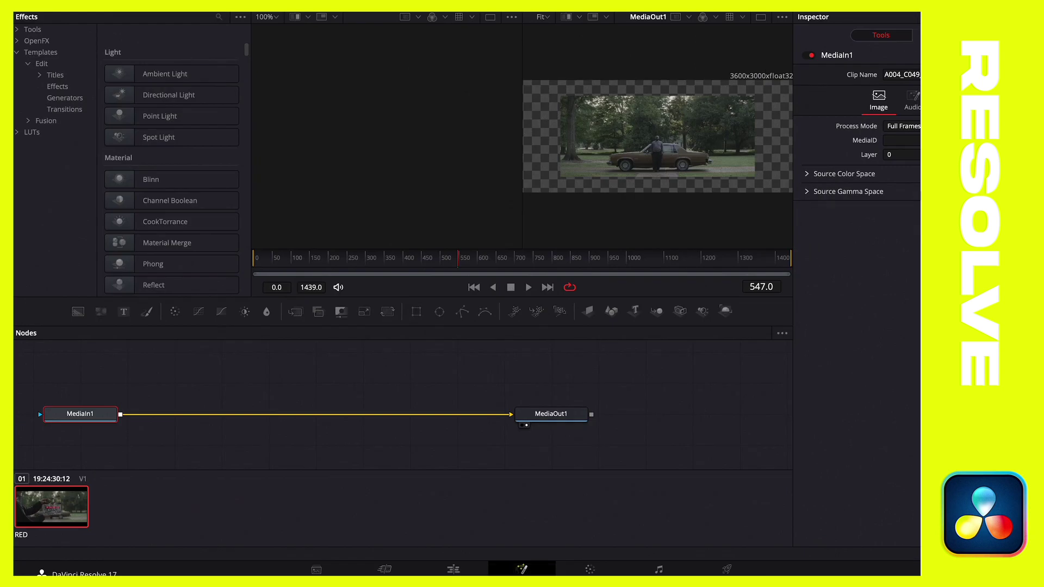
{"action": "left_click", "coordinate": [38, 12]}
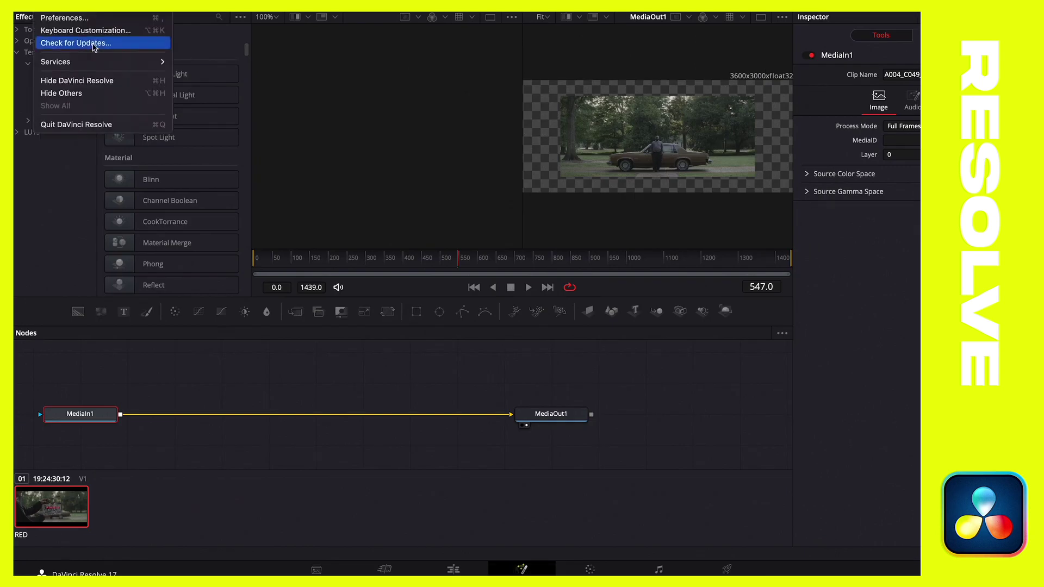
{"action": "left_click", "coordinate": [87, 78]}
{"action": "left_click_drag", "start_coordinate": [326, 100], "coordinate": [339, 101]}
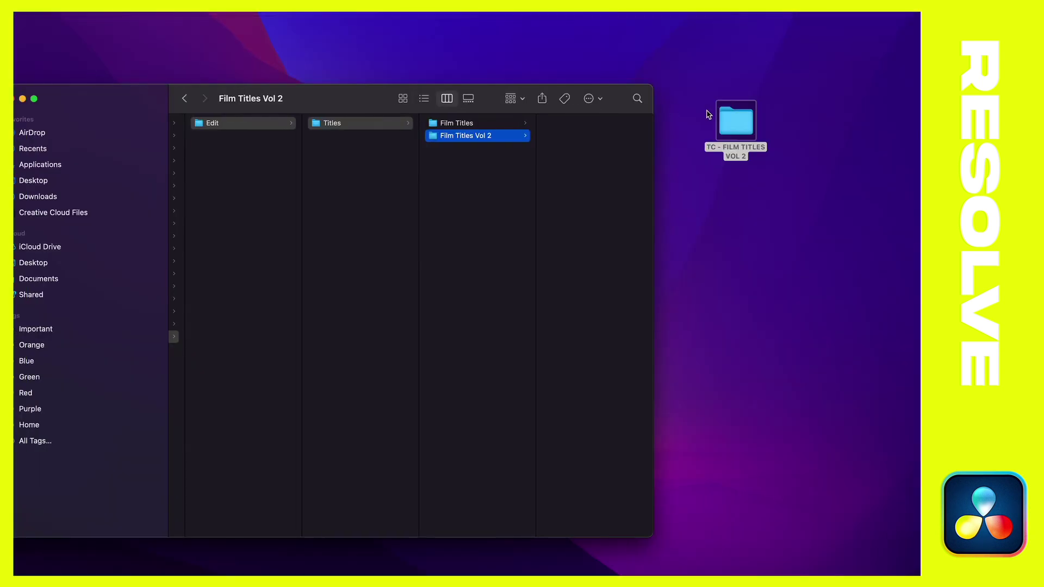
{"action": "left_click", "coordinate": [737, 123]}
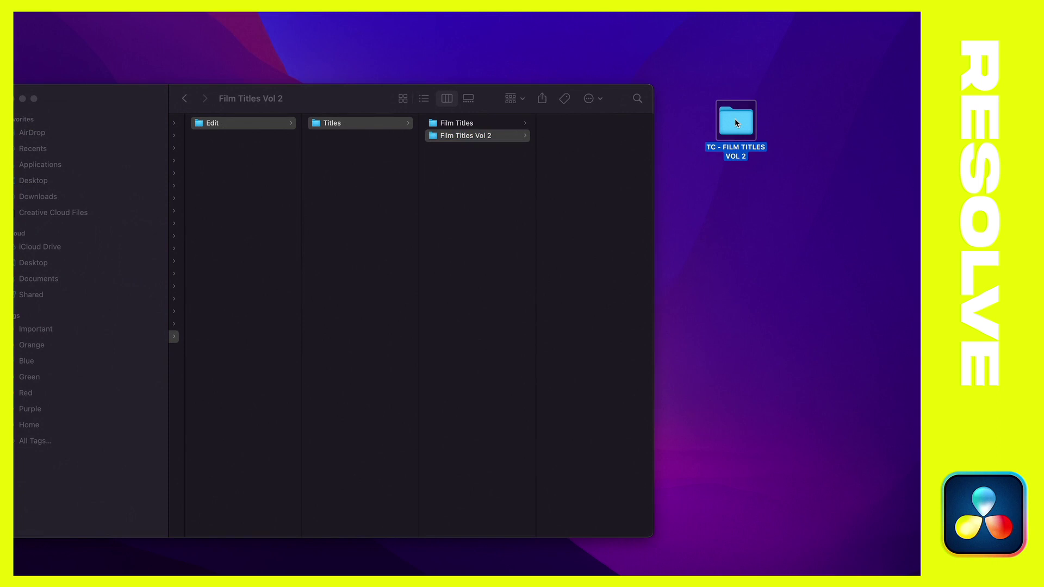
Step: Copy all 21 .setting files from the pack's DAVINCI > Film Titles Vol 2 folder
{"action": "double_click", "coordinate": [735, 120]}
{"action": "left_click_drag", "start_coordinate": [641, 93], "coordinate": [676, 308]}
{"action": "left_click", "coordinate": [633, 357]}
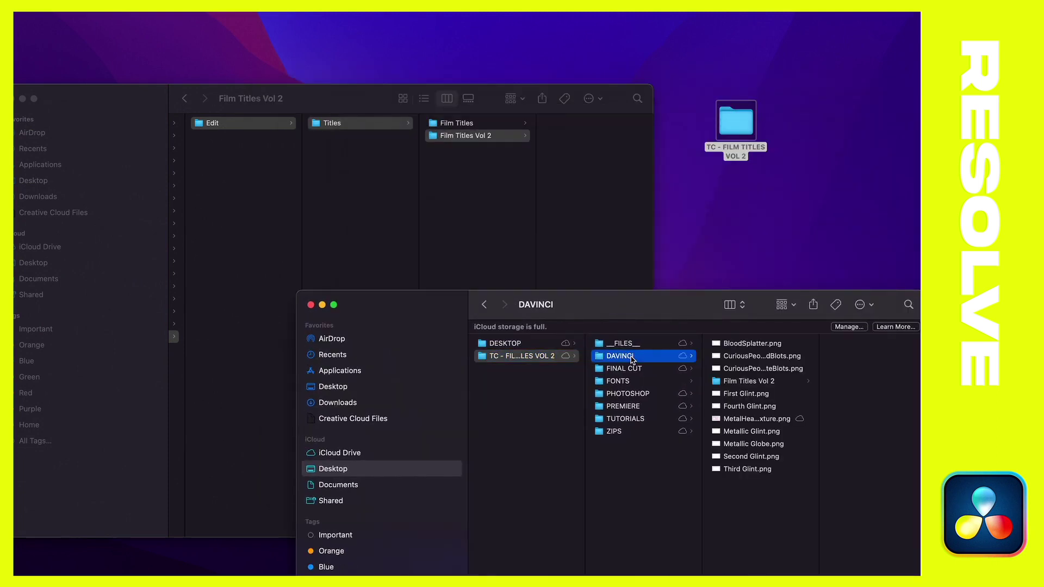
{"action": "left_click", "coordinate": [783, 382]}
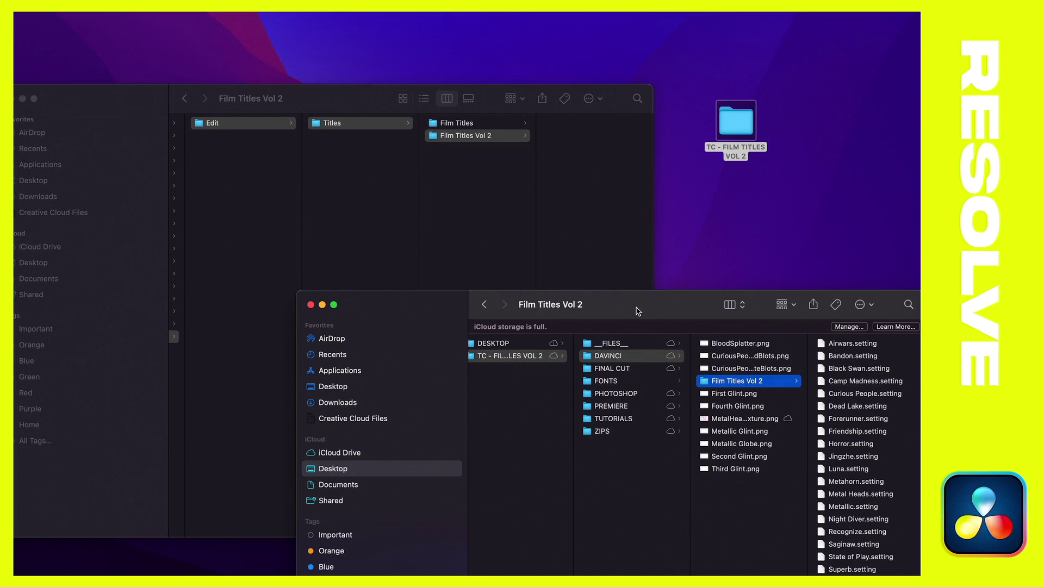
{"action": "left_click_drag", "start_coordinate": [636, 307], "coordinate": [587, 206]}
{"action": "left_click_drag", "start_coordinate": [819, 539], "coordinate": [809, 244]}
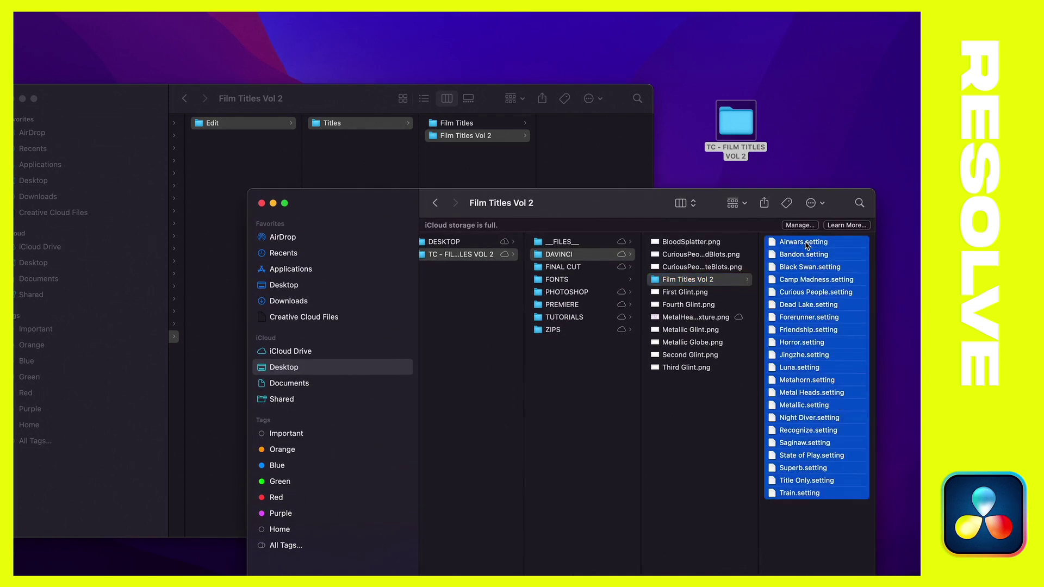
{"action": "right_click", "coordinate": [681, 244]}
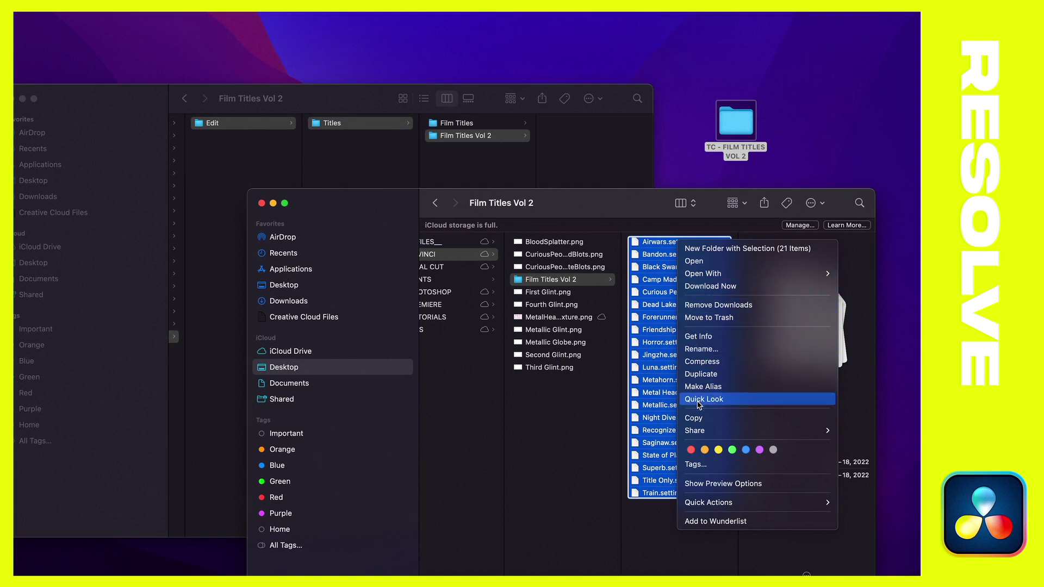
{"action": "left_click", "coordinate": [697, 419]}
Step: Paste the 21 .setting files into the templates' empty Film Titles Vol 2 folder
{"action": "left_click", "coordinate": [596, 168]}
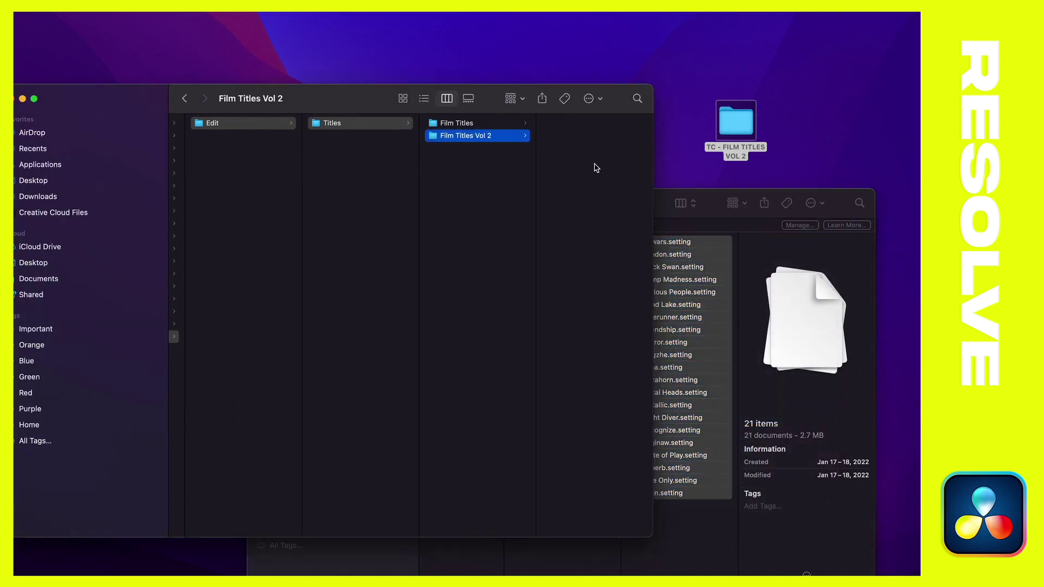
{"action": "right_click", "coordinate": [596, 164]}
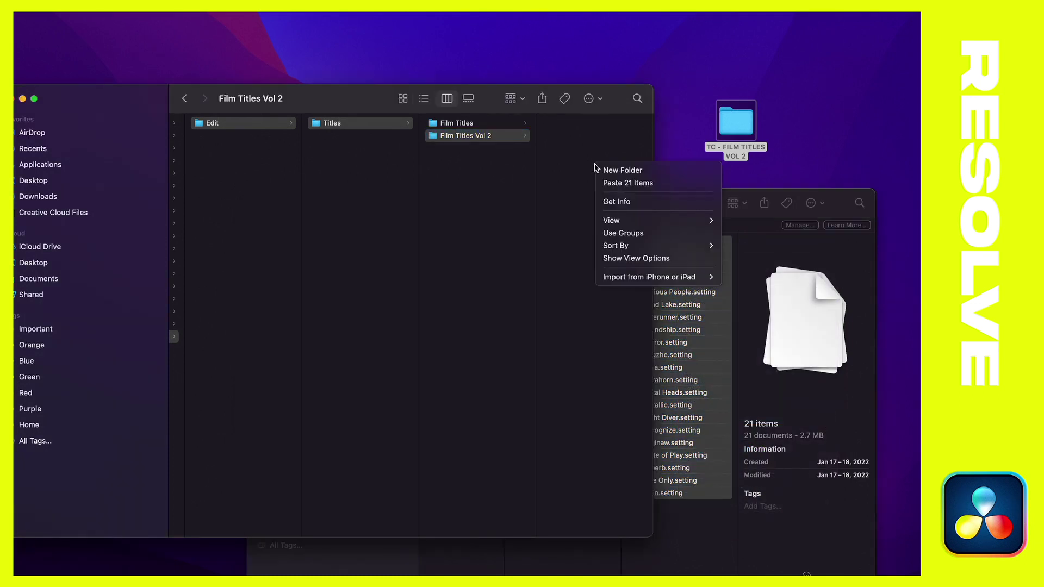
{"action": "left_click", "coordinate": [634, 185]}
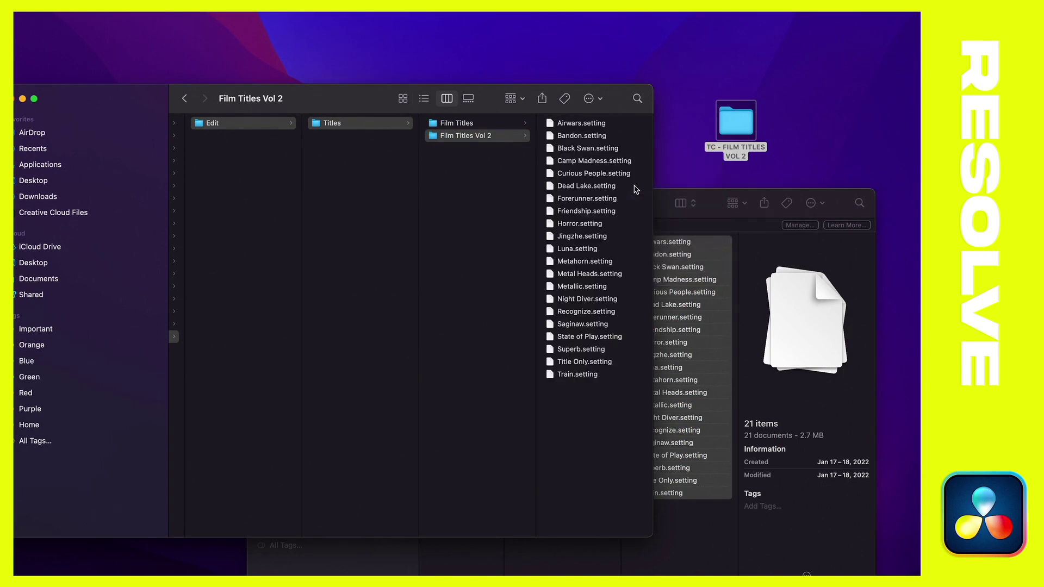
{"action": "left_click", "coordinate": [480, 140]}
{"action": "key", "text": "Return"}
Step: Copy the ten PNG image files from the pack's DAVINCI folder
{"action": "left_click_drag", "start_coordinate": [716, 207], "coordinate": [784, 196]}
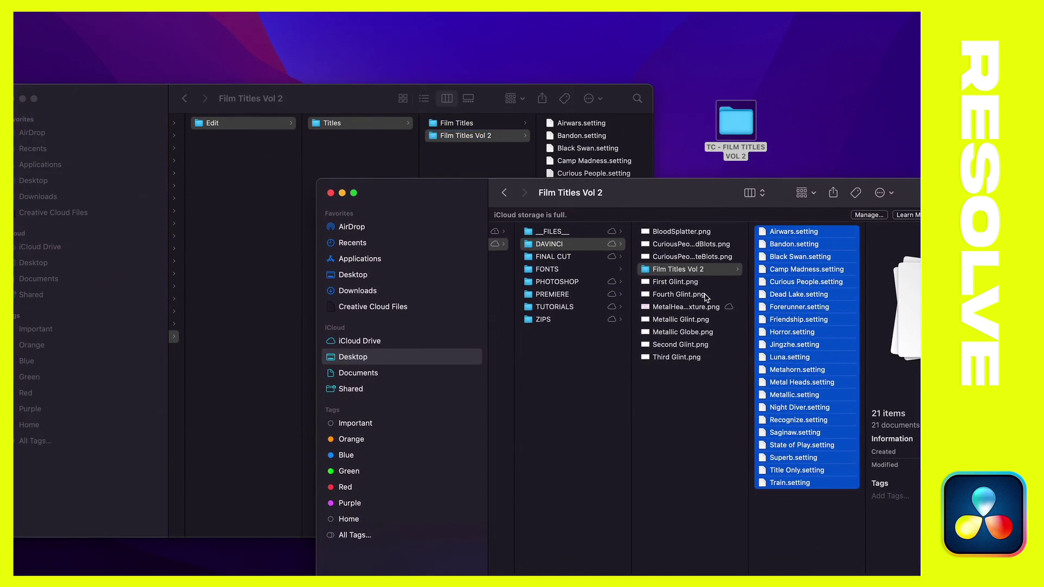
{"action": "left_click", "coordinate": [620, 429]}
{"action": "mouse_move", "coordinate": [620, 429]}
{"action": "left_mouse_down"}
{"action": "mouse_move", "coordinate": [620, 307]}
{"action": "mouse_move", "coordinate": [608, 260]}
{"action": "mouse_move", "coordinate": [625, 234]}
{"action": "left_mouse_up"}
{"action": "right_click", "coordinate": [625, 233]}
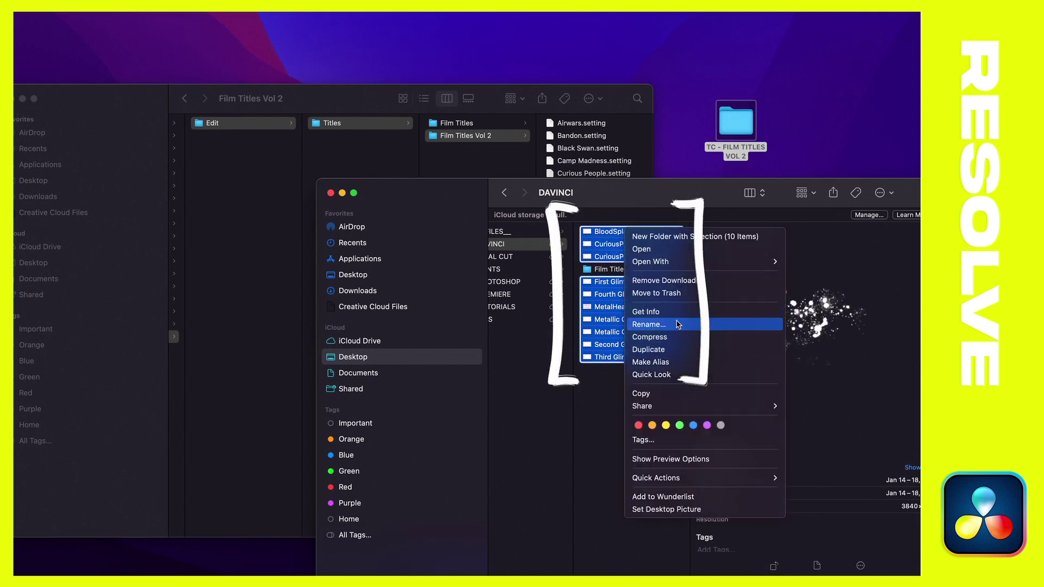
{"action": "left_click", "coordinate": [644, 393]}
Step: Paste the ten PNG files into the templates Edit folder
{"action": "left_click", "coordinate": [521, 166]}
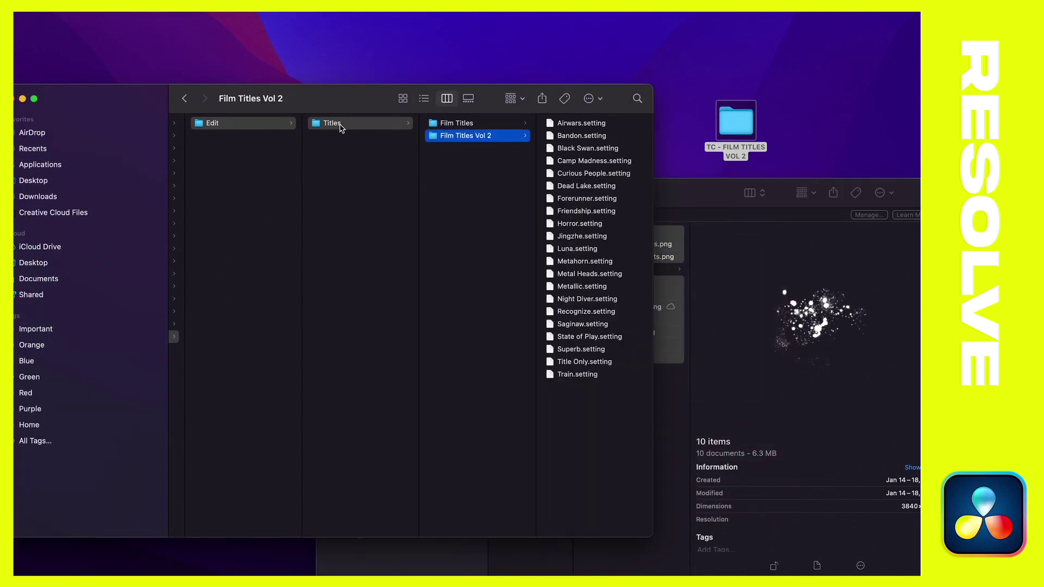
{"action": "left_click", "coordinate": [242, 128]}
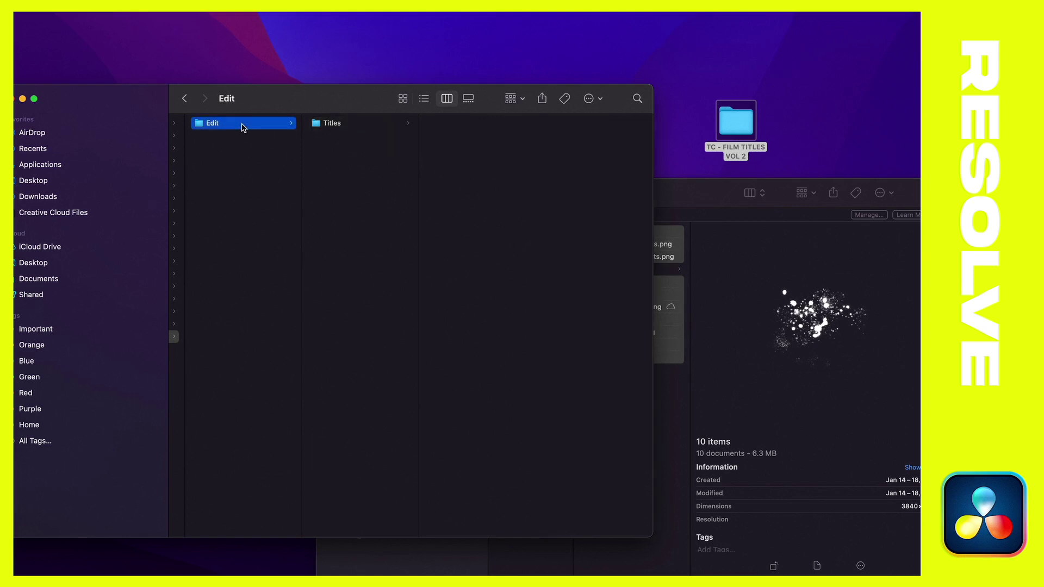
{"action": "scroll", "coordinate": [261, 169], "scroll_direction": "left", "scroll_amount": 5}
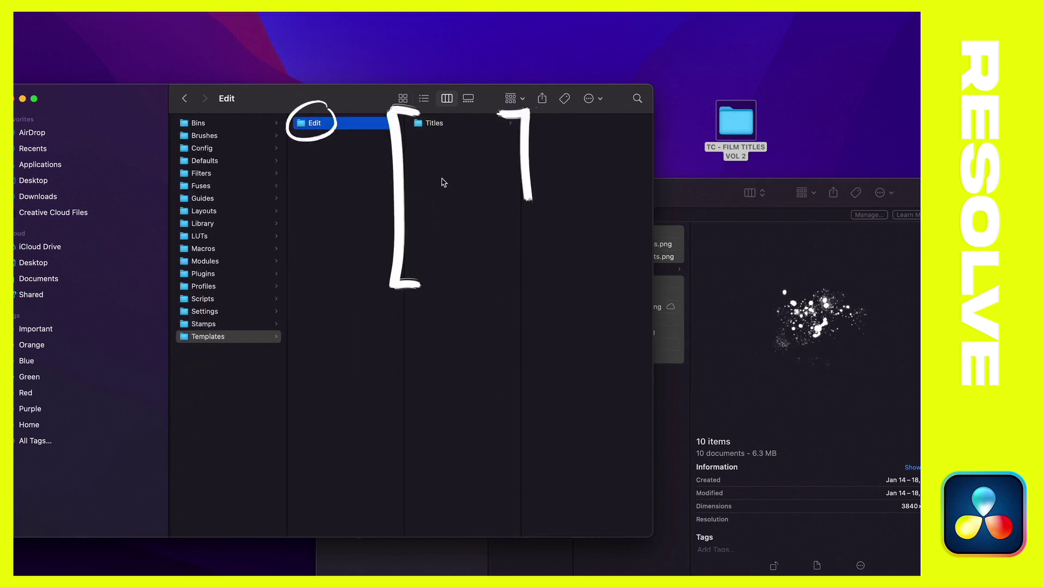
{"action": "right_click", "coordinate": [442, 179]}
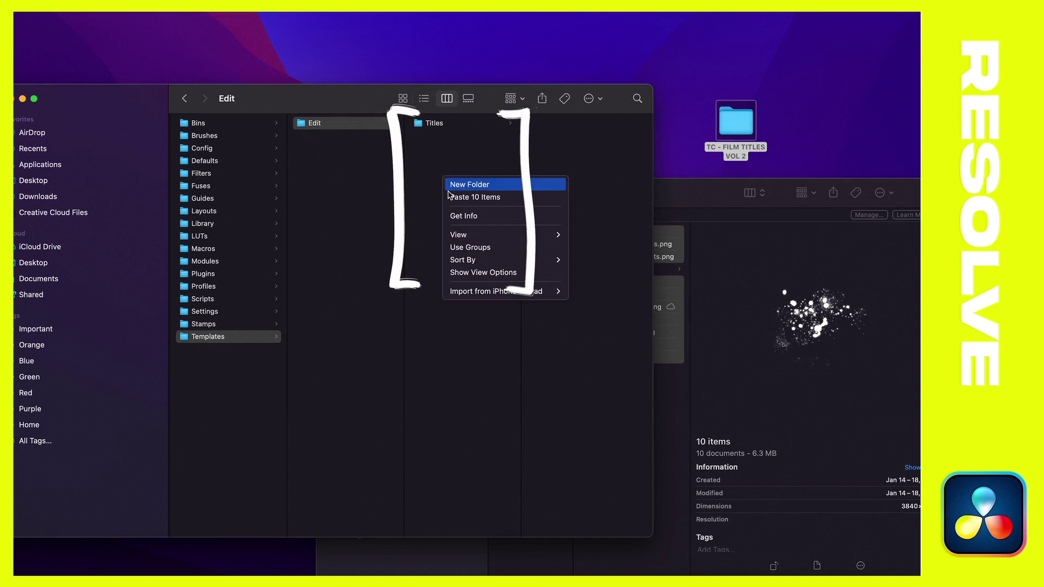
{"action": "left_click", "coordinate": [491, 199]}
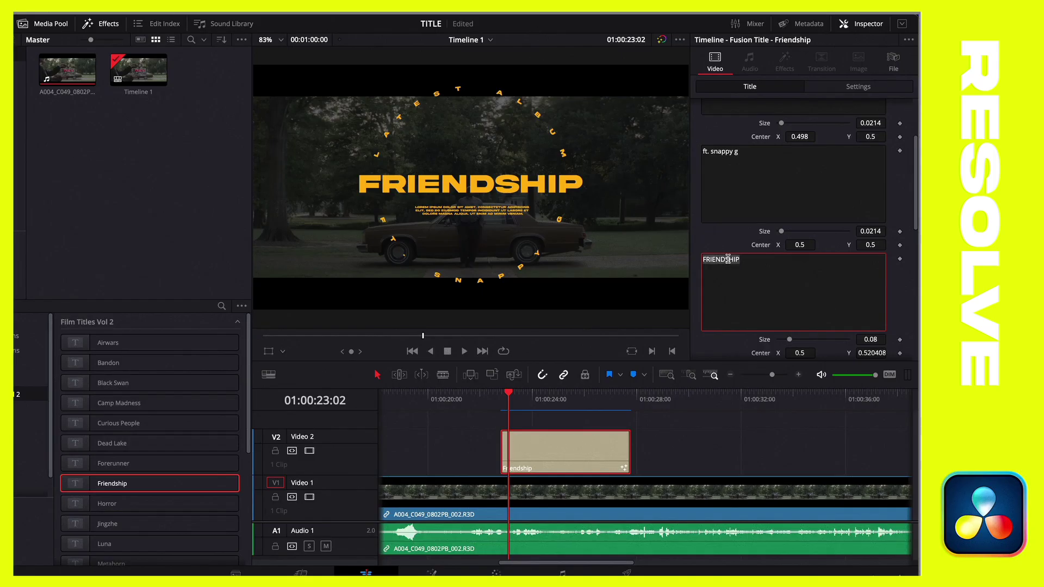
Step: Keep the FRIENDSHIP headline size at 0.08 and set the Lorem ipsum paragraph size to 0.0
{"action": "left_click", "coordinate": [917, 186]}
{"action": "left_click_drag", "start_coordinate": [917, 186], "coordinate": [917, 221]}
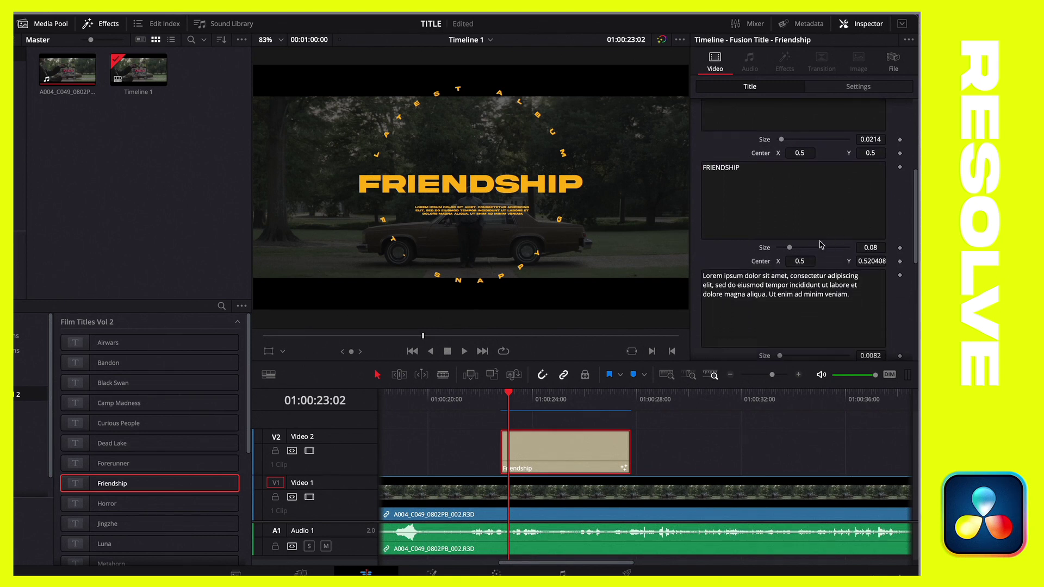
{"action": "left_click_drag", "start_coordinate": [793, 249], "coordinate": [792, 249]}
{"action": "left_click_drag", "start_coordinate": [914, 208], "coordinate": [912, 239]}
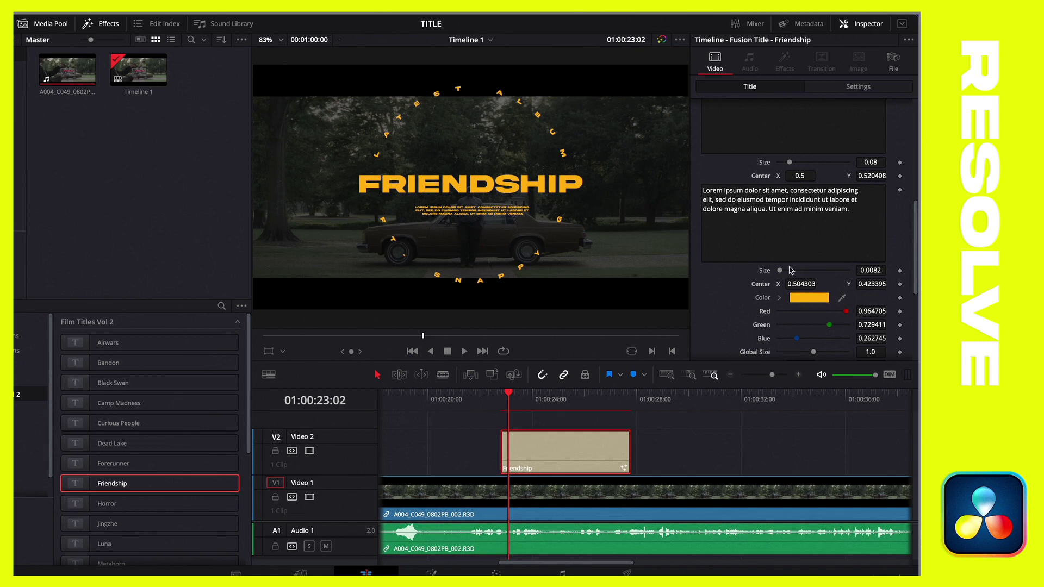
{"action": "mouse_move", "coordinate": [781, 272]}
{"action": "left_mouse_down"}
{"action": "mouse_move", "coordinate": [806, 272]}
{"action": "mouse_move", "coordinate": [773, 273]}
{"action": "left_mouse_up"}
{"action": "scroll", "coordinate": [752, 330], "scroll_direction": "down", "scroll_amount": 5}
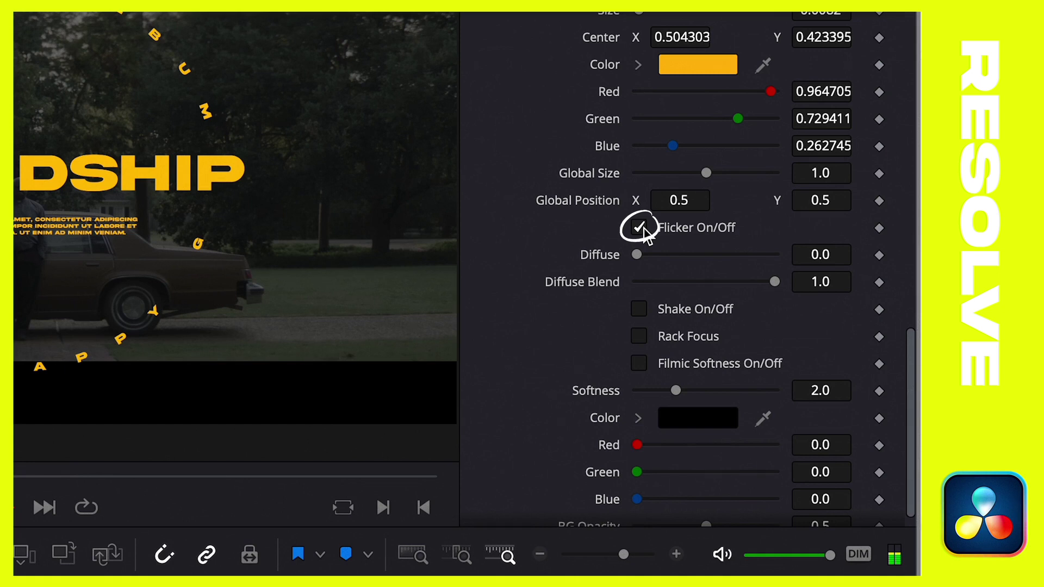
Step: Turn Flicker off, try Shake and Filmic Softness (Softness 1.268), then leave both off
{"action": "left_click", "coordinate": [641, 229]}
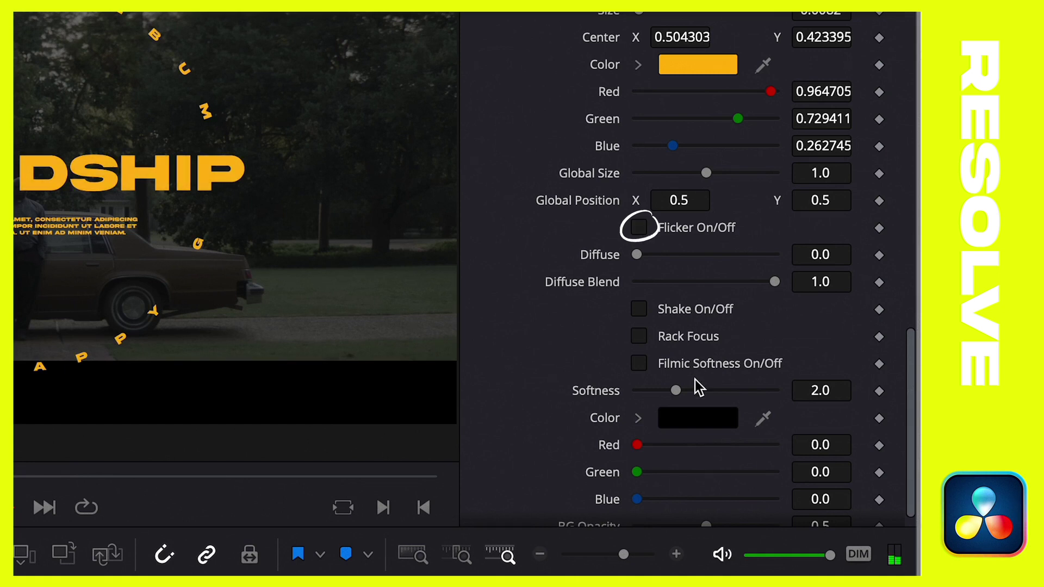
{"action": "left_click", "coordinate": [640, 308]}
{"action": "left_click", "coordinate": [642, 310]}
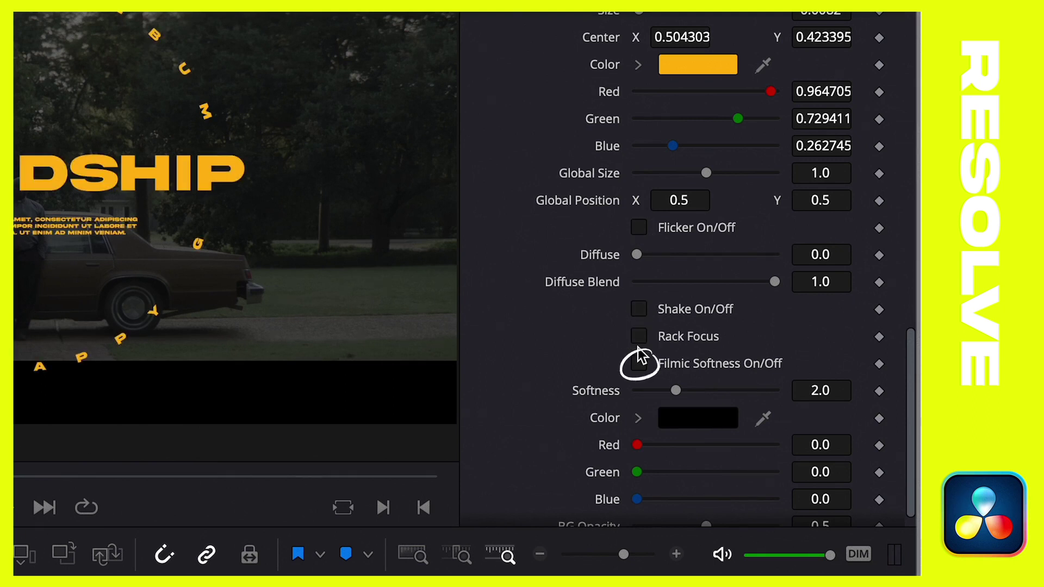
{"action": "left_click", "coordinate": [639, 365]}
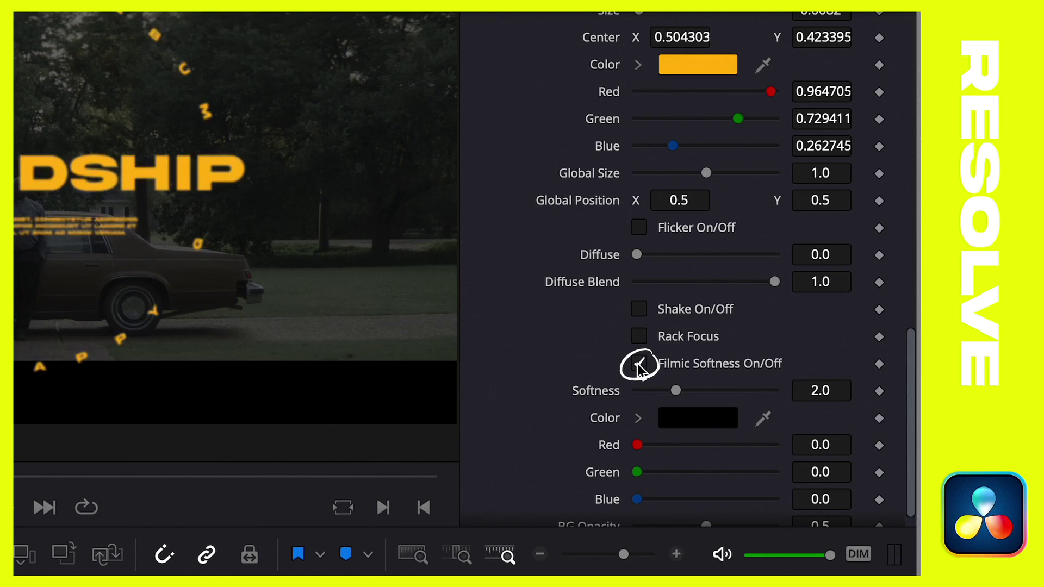
{"action": "mouse_move", "coordinate": [676, 390]}
{"action": "left_mouse_down"}
{"action": "mouse_move", "coordinate": [740, 390]}
{"action": "mouse_move", "coordinate": [647, 403]}
{"action": "mouse_move", "coordinate": [755, 394]}
{"action": "mouse_move", "coordinate": [649, 393]}
{"action": "mouse_move", "coordinate": [667, 390]}
{"action": "left_mouse_up"}
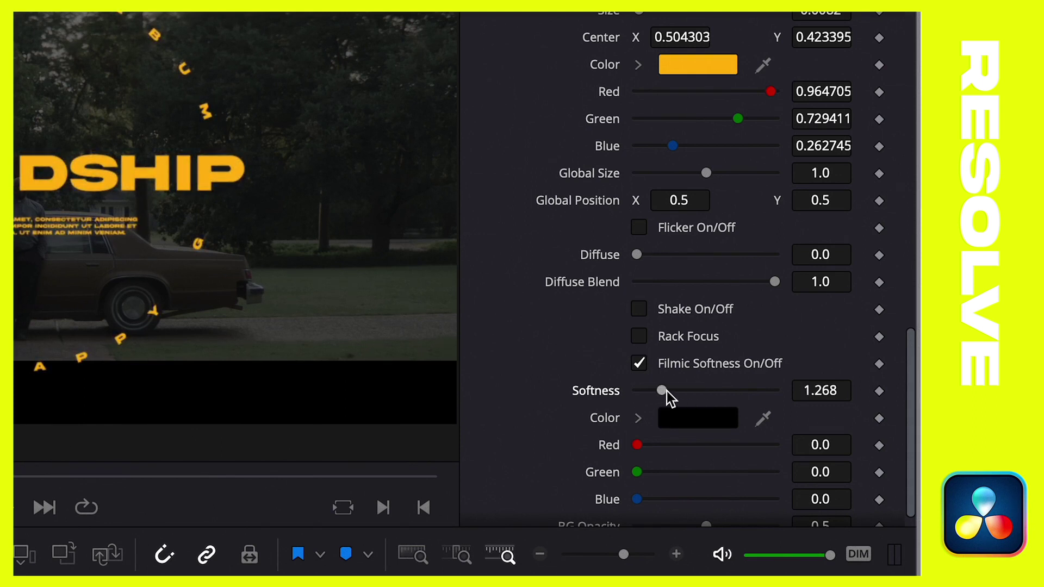
{"action": "left_click", "coordinate": [640, 363]}
{"action": "scroll", "coordinate": [913, 378], "scroll_direction": "down", "scroll_amount": 1}
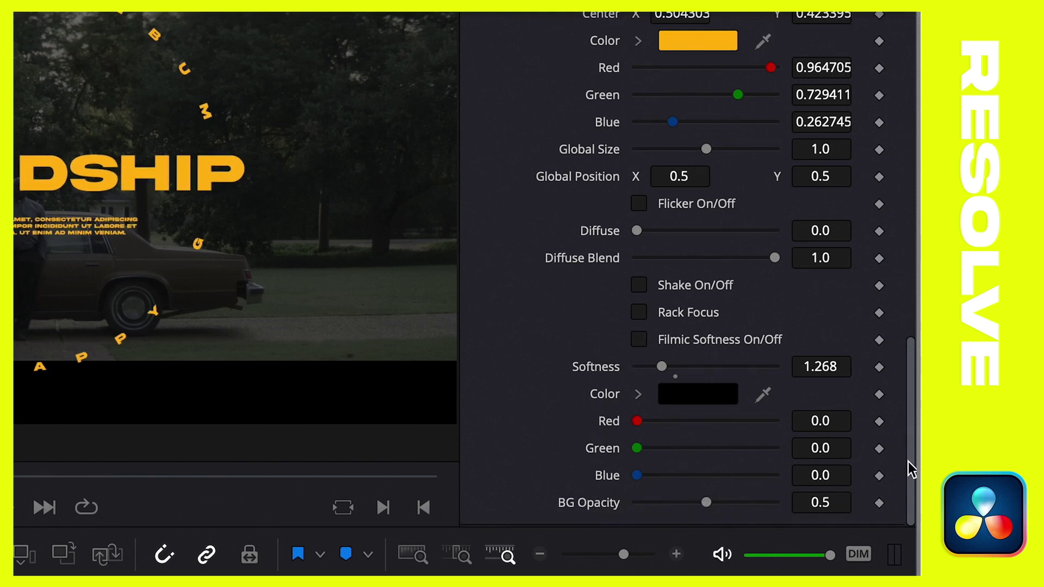